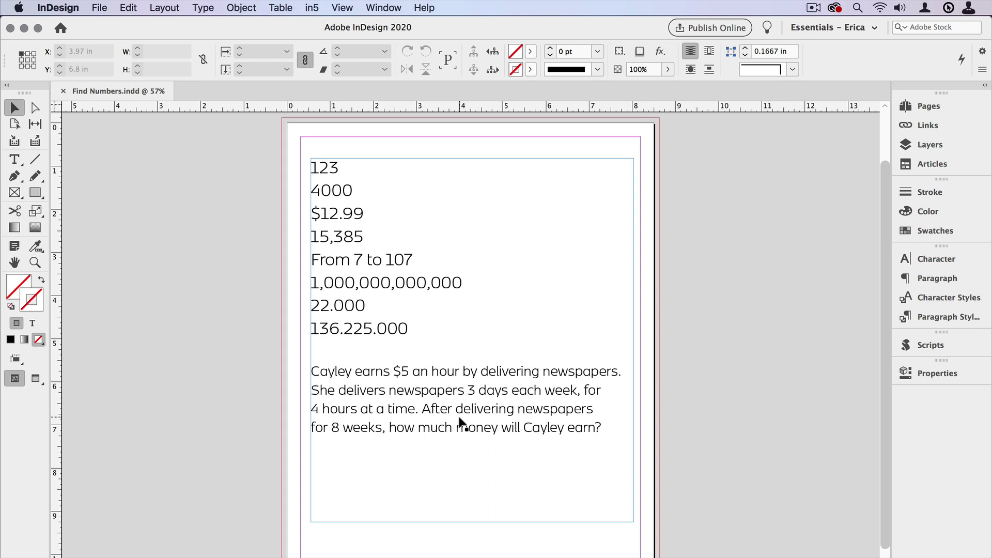
- Select the text frame containing the number list and the earnings word problem
click(390, 311)
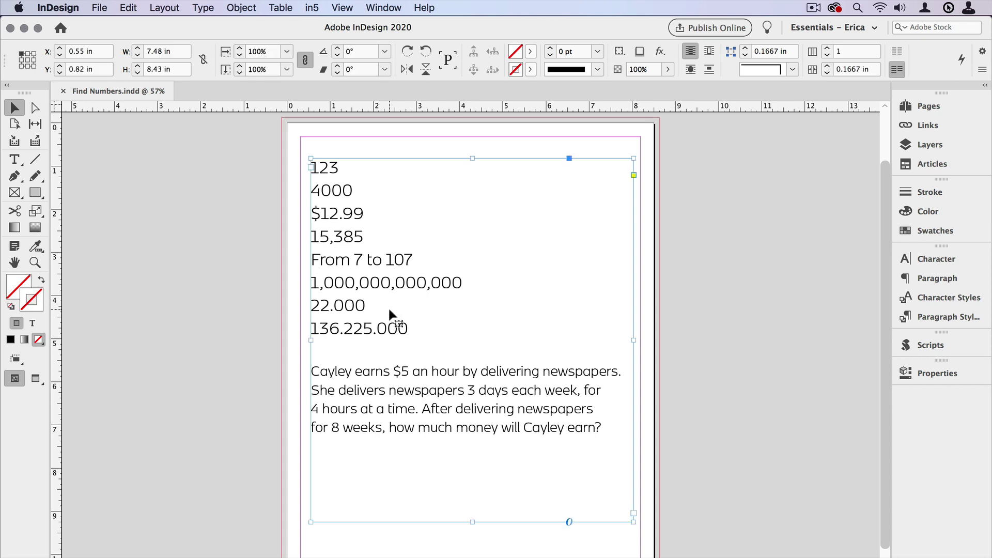
- Open Find/Change and limit the GREP search to the current Story
key(cmd+f)
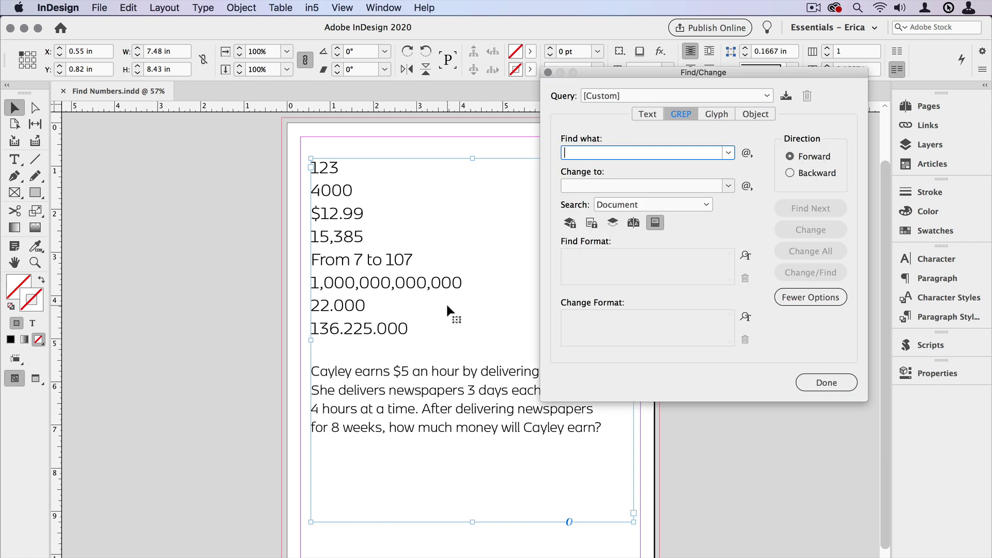
click(688, 205)
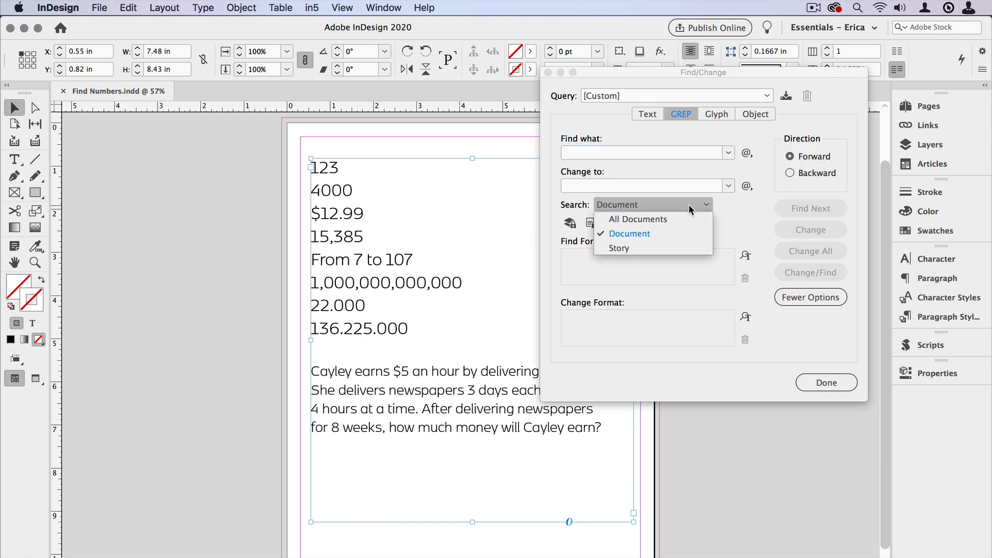
click(683, 247)
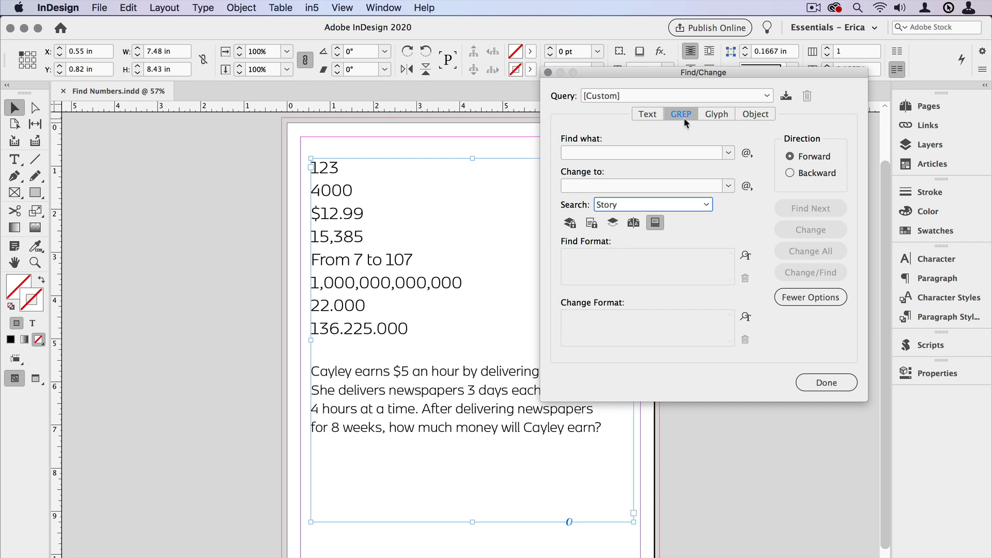
click(647, 114)
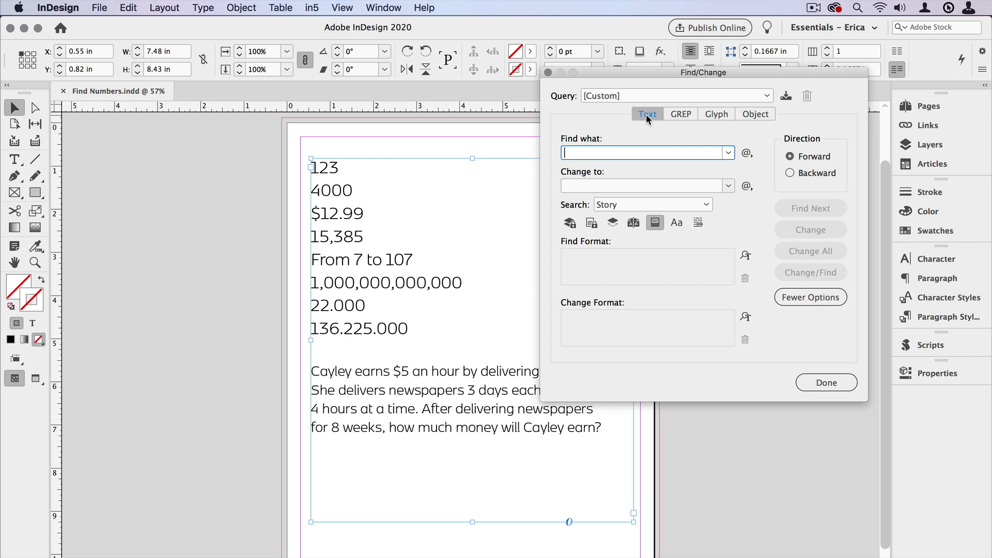
click(679, 112)
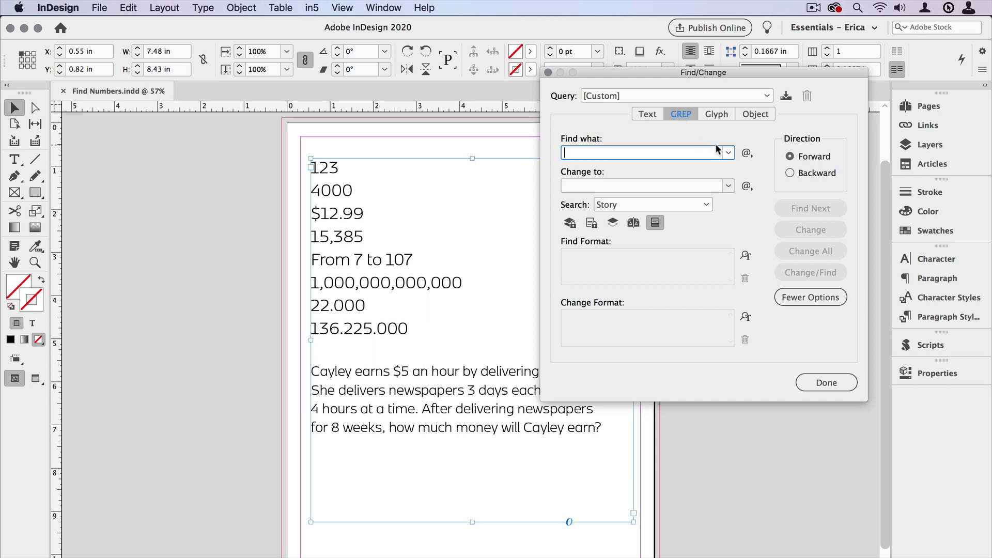
- Insert the Any Digit wildcard (\d) into Find what and step through the first three digit matches
click(745, 154)
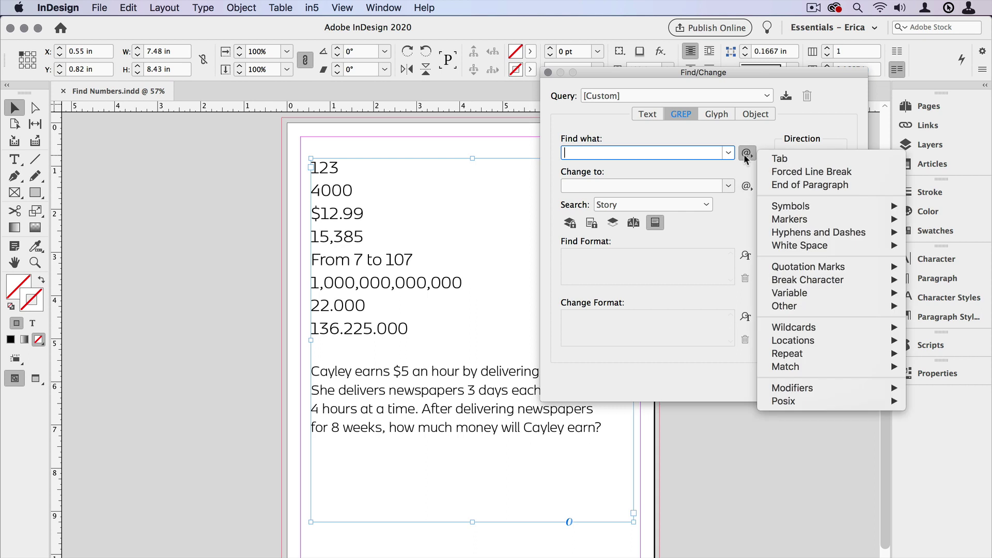
mouse_move(785, 331)
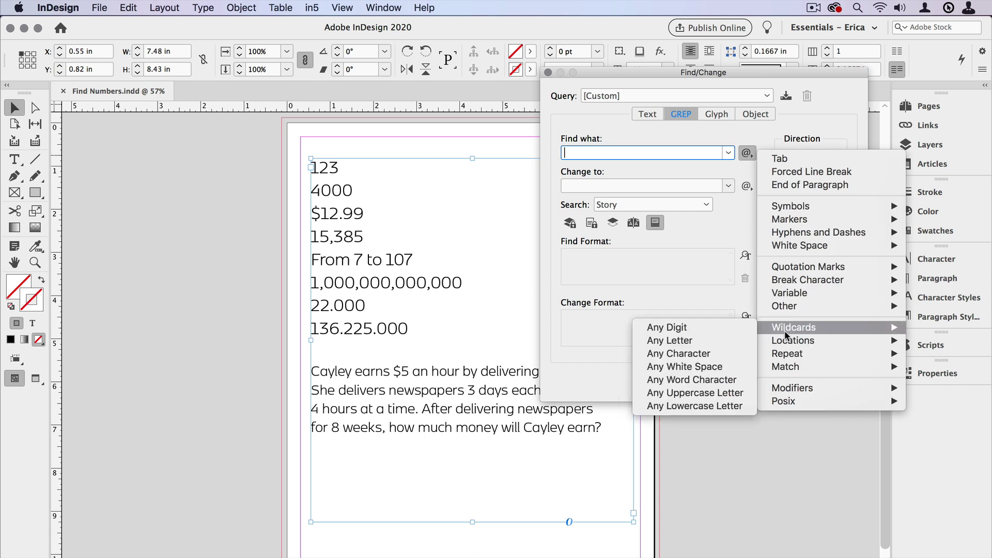
click(727, 327)
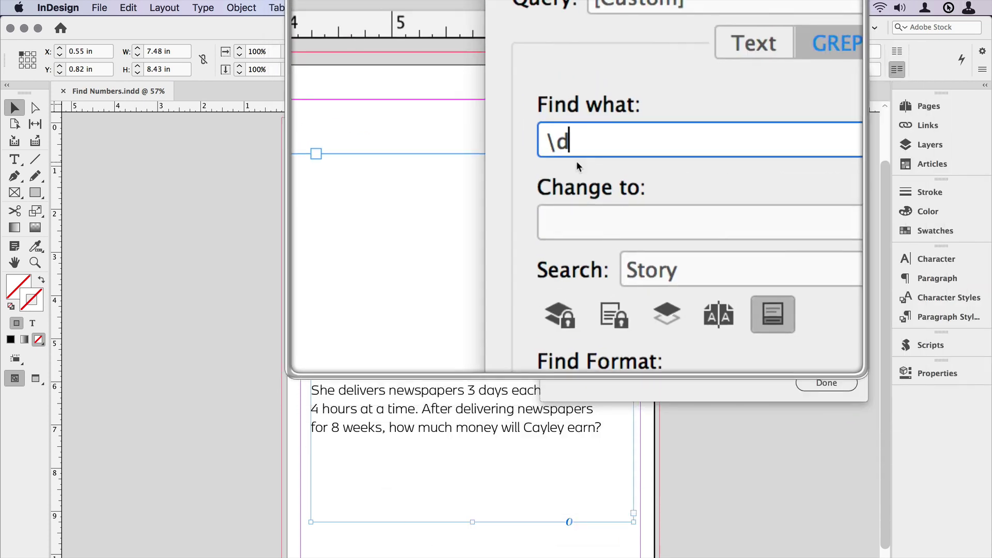
click(796, 209)
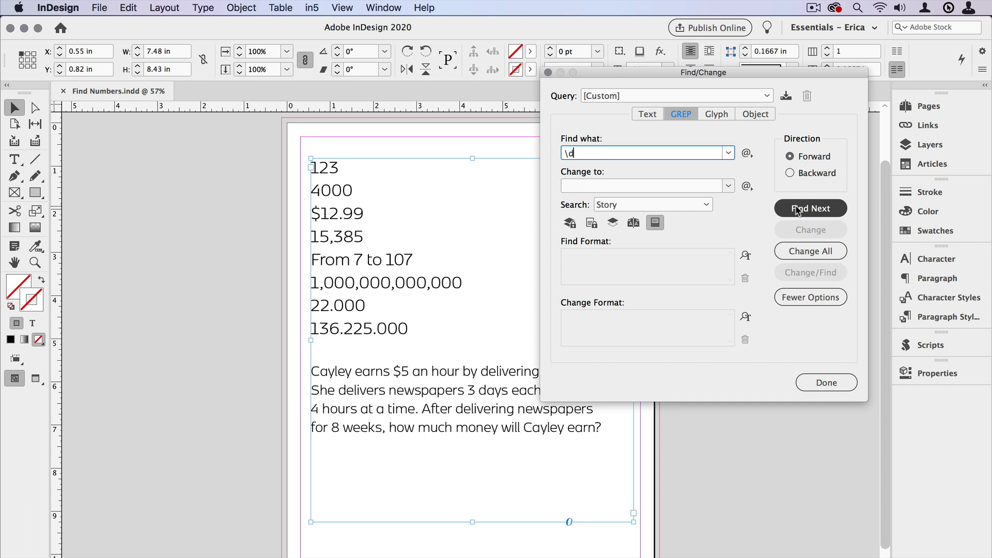
click(796, 209)
click(797, 209)
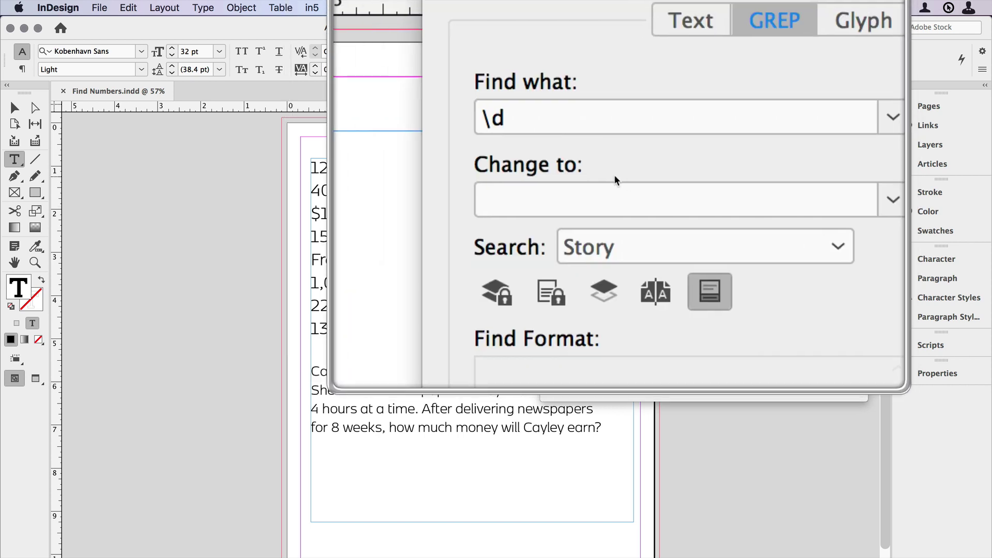
- Edit the Find what pattern into the character class [\d.,]
click(591, 156)
text(.,)
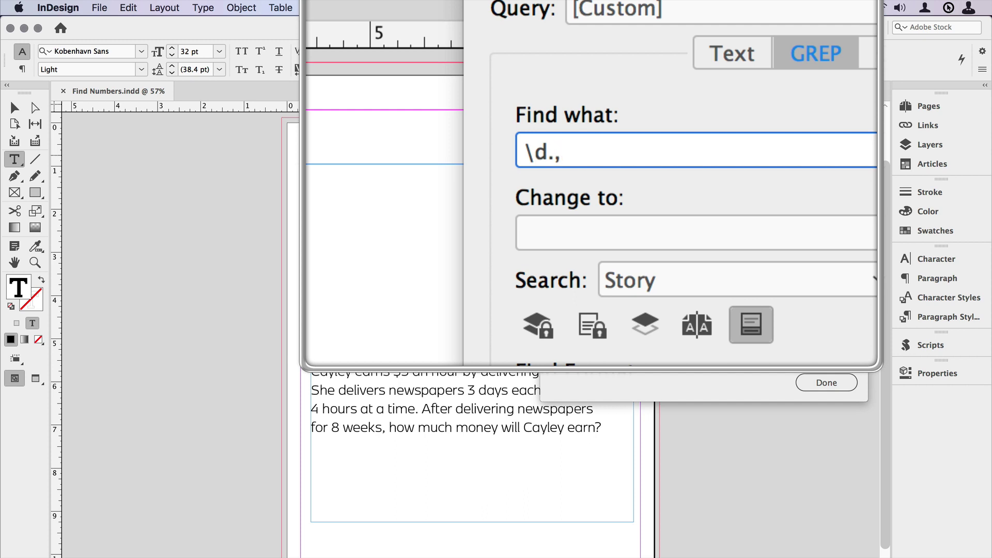
text(])
key(Left)
key(Left)
key(Left)
key(Left)
key(Left)
text([)
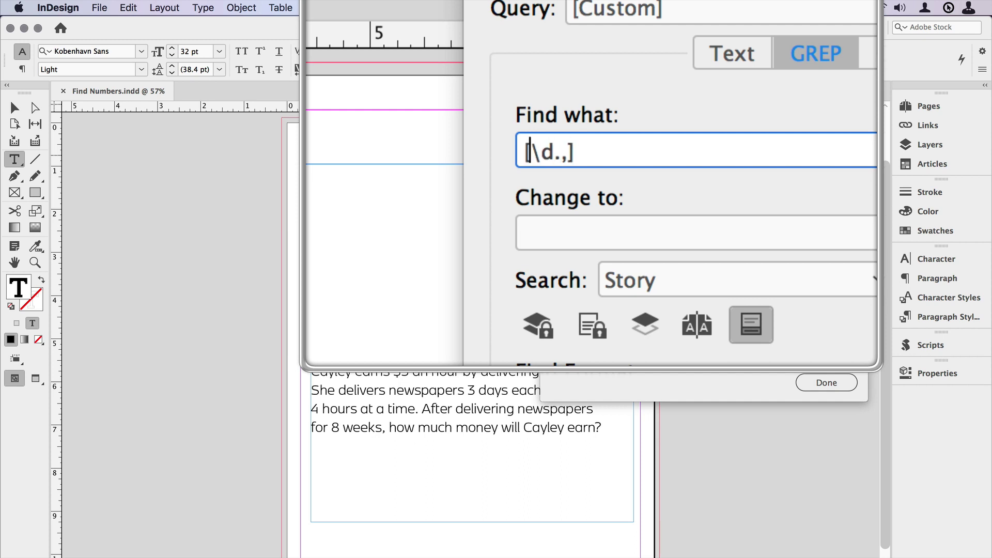
key(Right)
key(Right)
key(Right)
key(Right)
key(Right)
- Add One or More repetition and \b word boundaries, making the pattern \b[\d.,]+\b
click(747, 152)
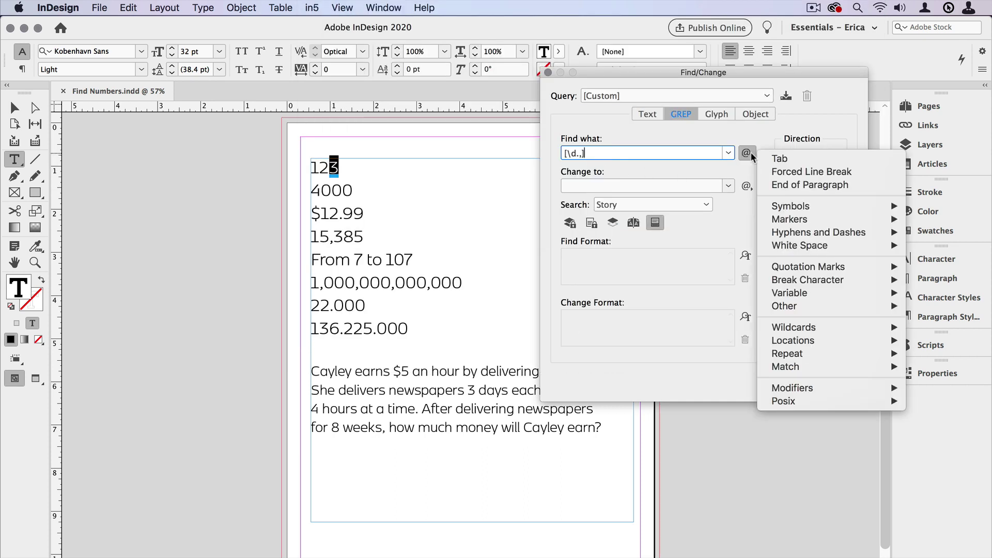
mouse_move(799, 352)
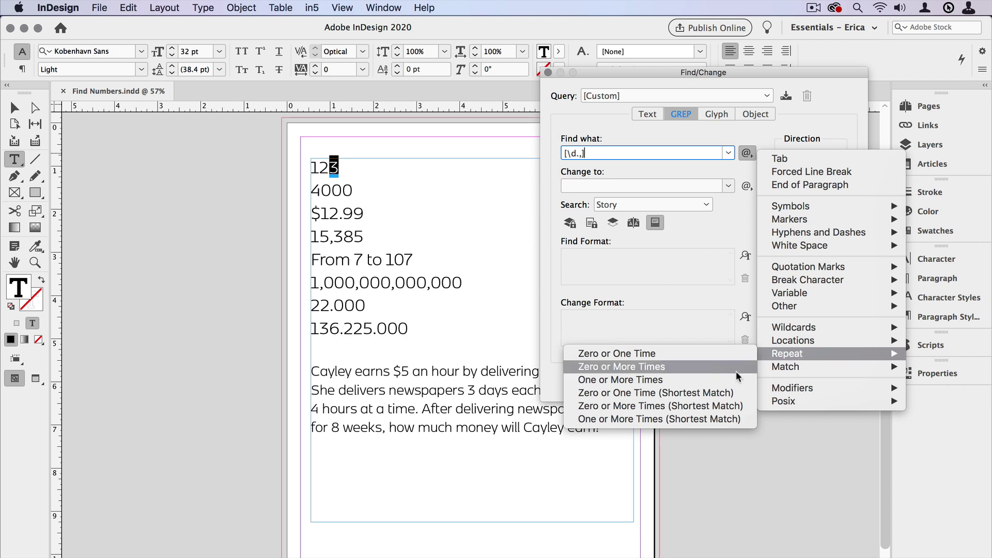
click(714, 381)
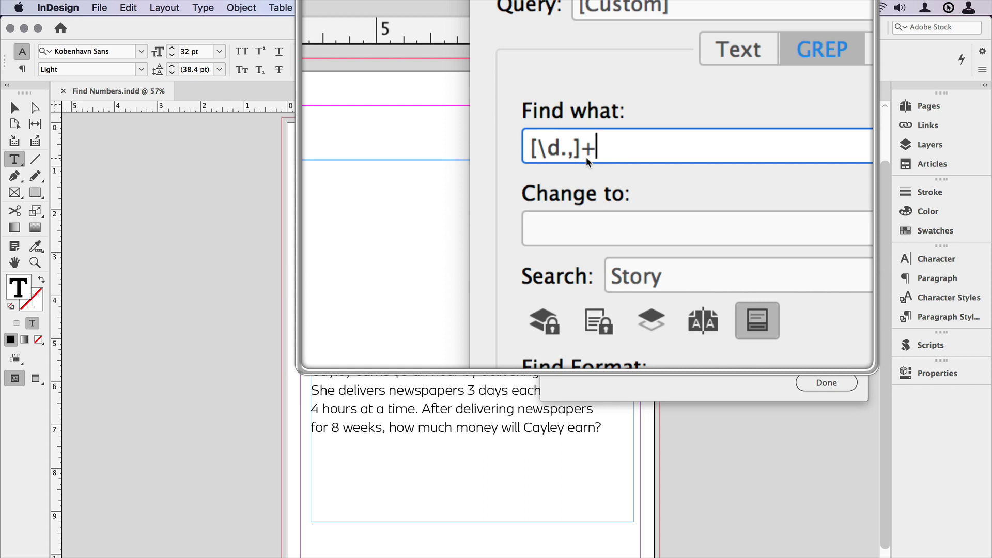
text(\b)
key(Left)
key(Left)
key(Left)
key(Left)
key(Left)
key(Left)
key(Left)
key(Left)
key(Left)
text(\b)
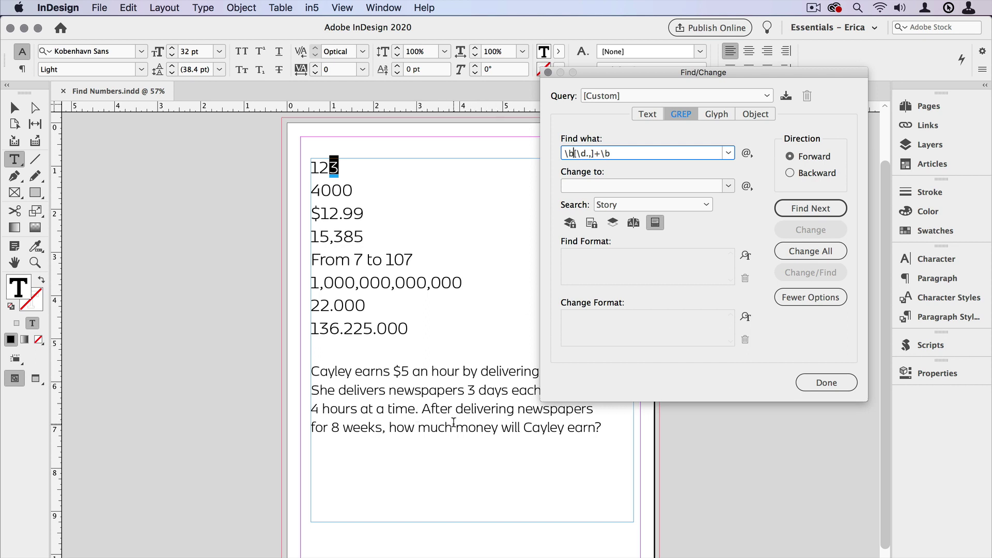
- Step through the matches 123, 4000, 12.99 and 15,385, then open Change Format settings
click(814, 208)
click(813, 209)
click(813, 209)
click(813, 208)
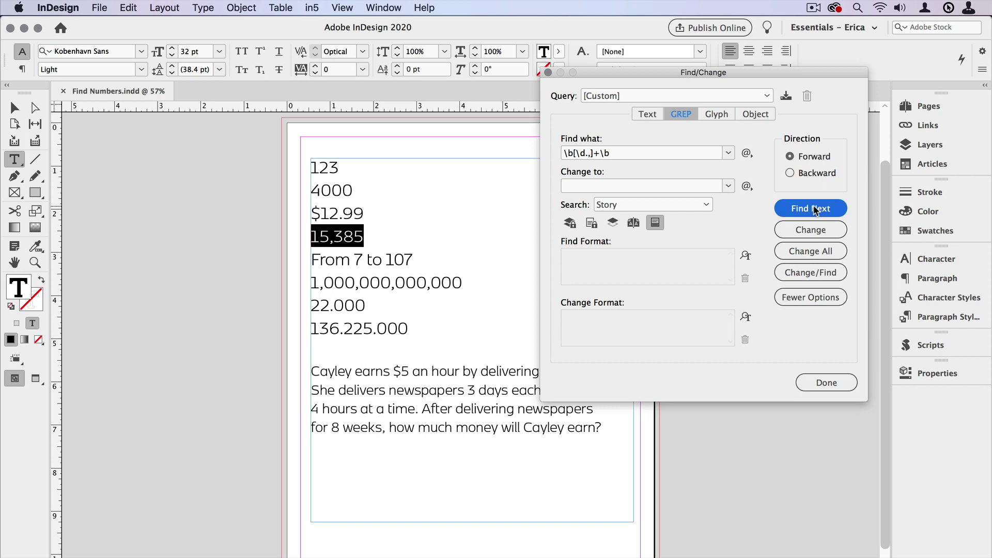
click(665, 328)
- Set the change format to the Red Numbers character style and change all number matches
click(592, 198)
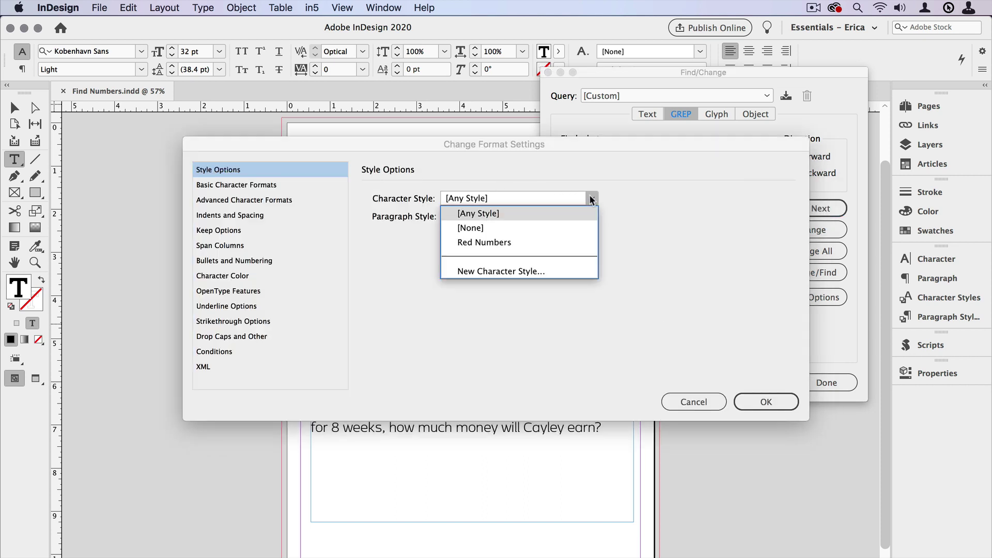
click(575, 242)
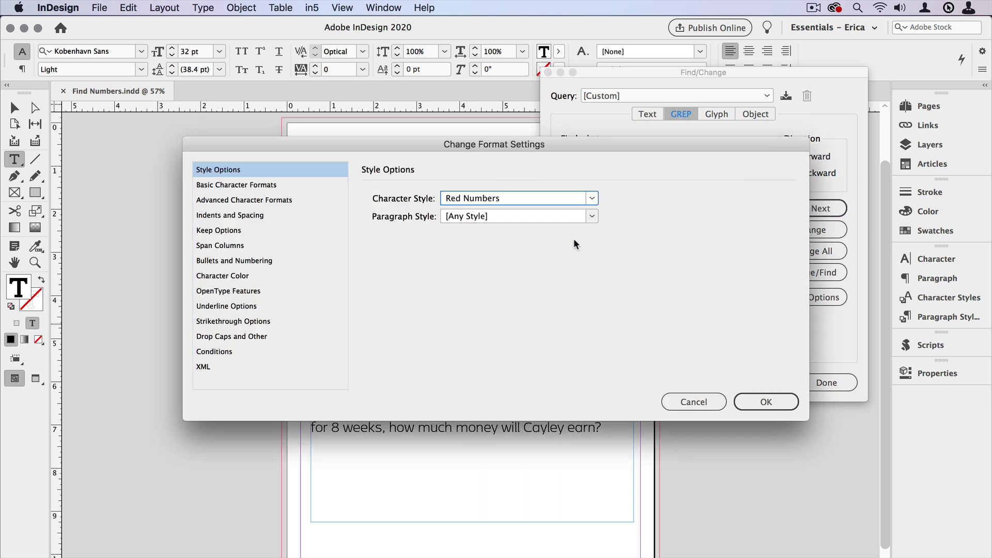
click(761, 403)
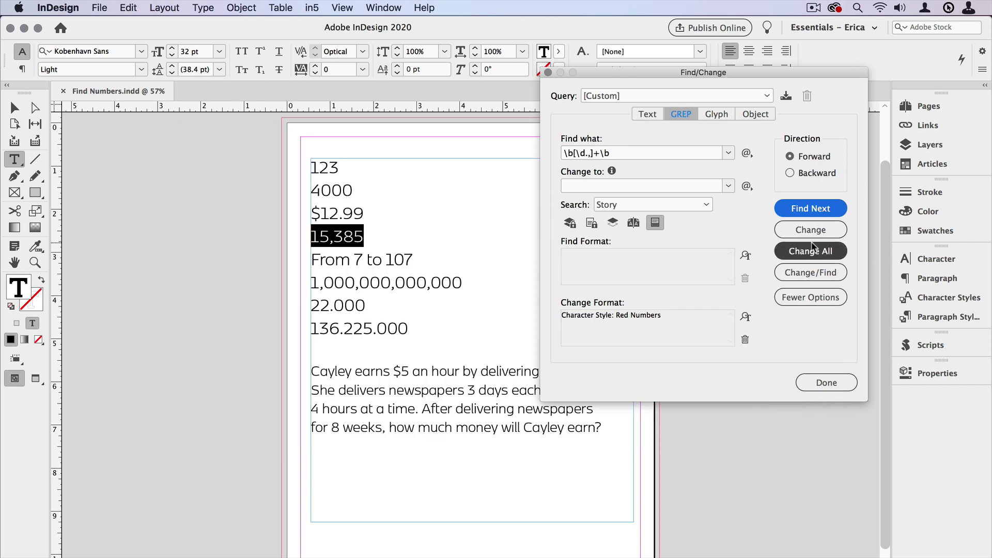
click(813, 247)
key(Return)
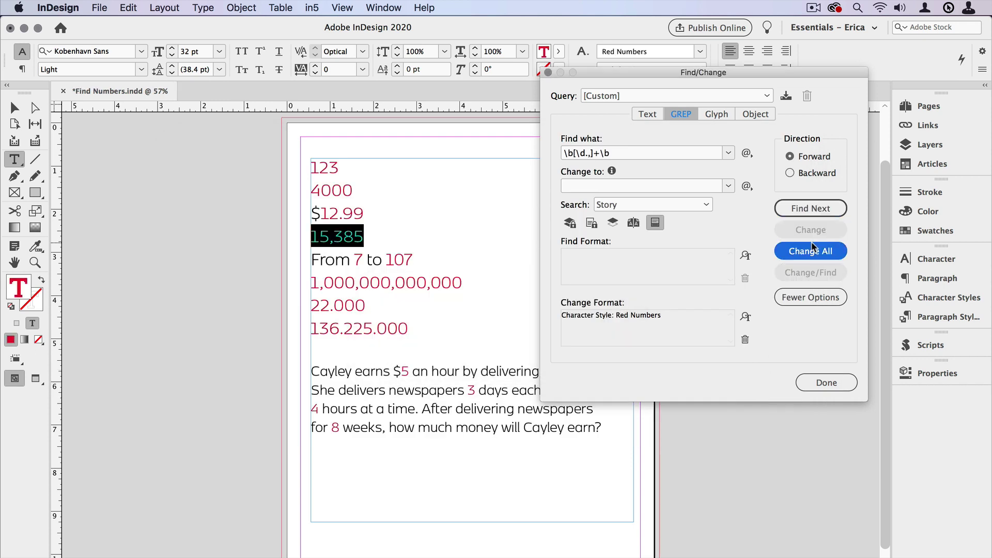
click(427, 282)
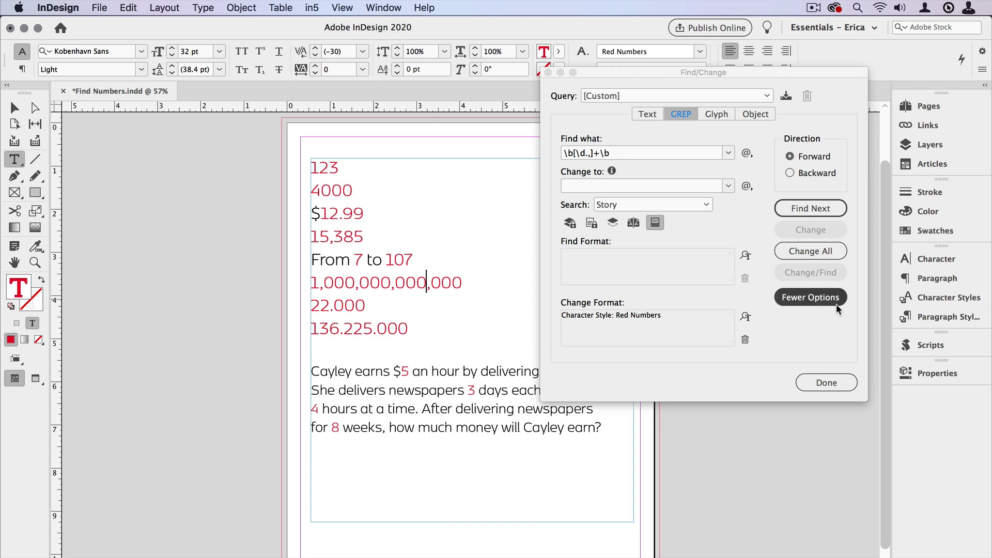
- Close Find/Change and open the New Body Text with GREP paragraph style for editing
click(841, 383)
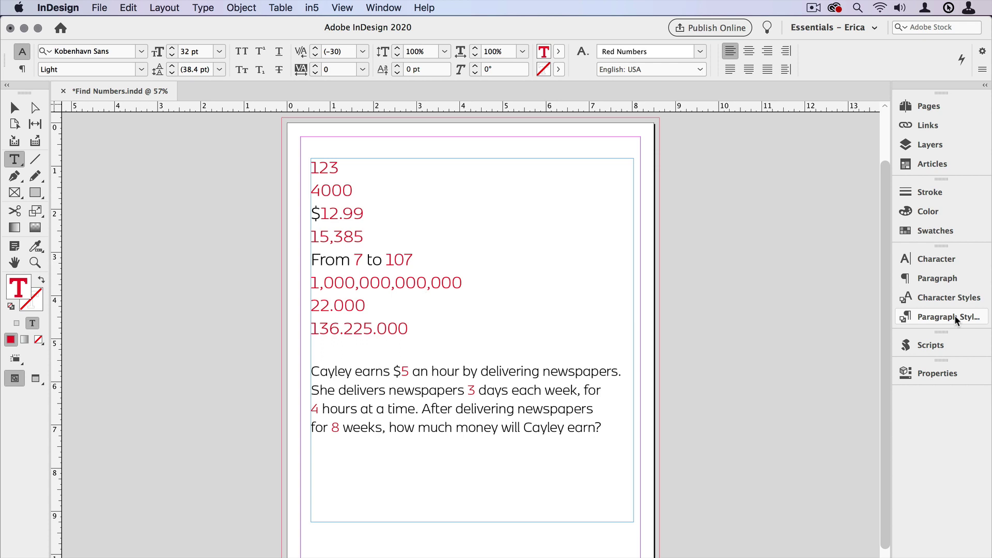
click(956, 320)
double_click(780, 335)
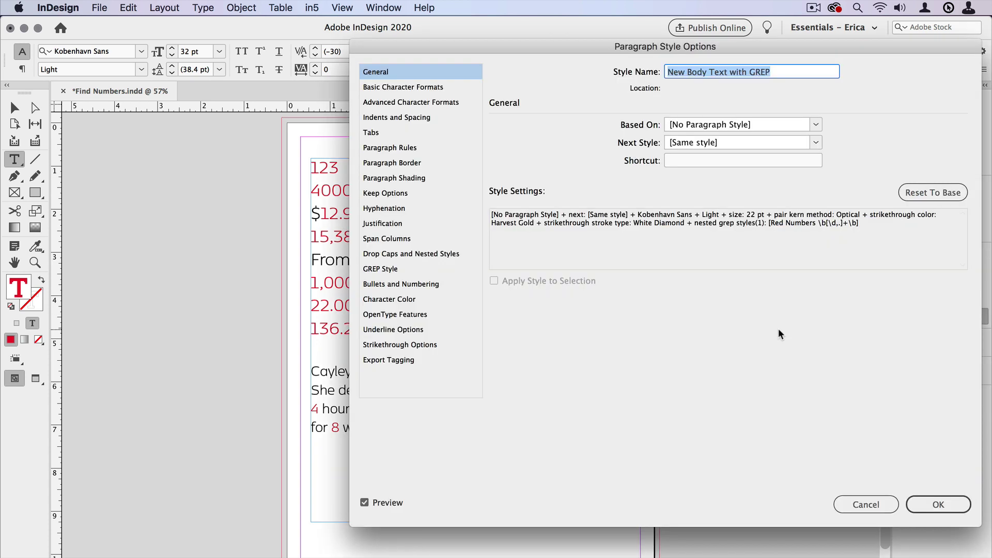
- Confirm the GREP Style rule applies Red Numbers to \b[\d,.]+\b, then save the style
click(404, 268)
click(614, 196)
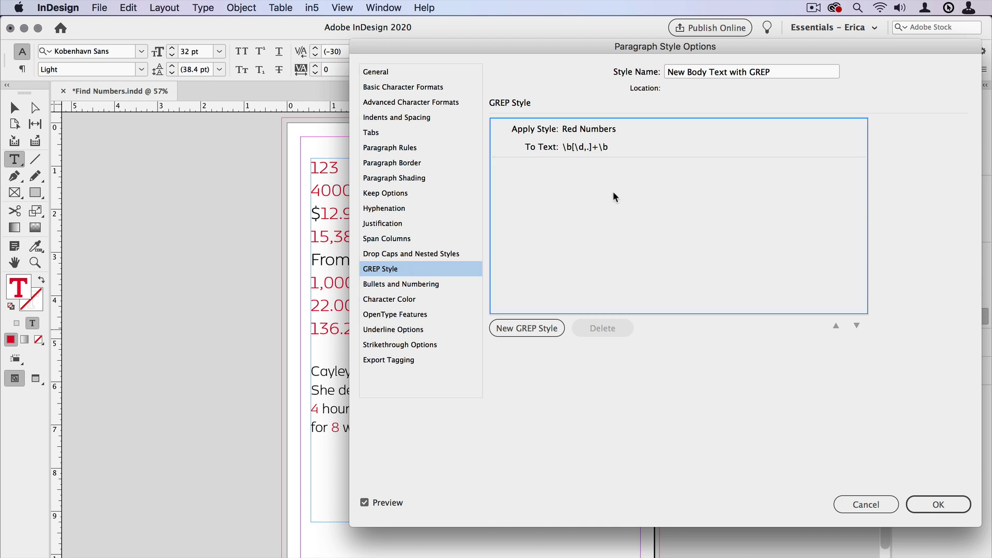
click(622, 131)
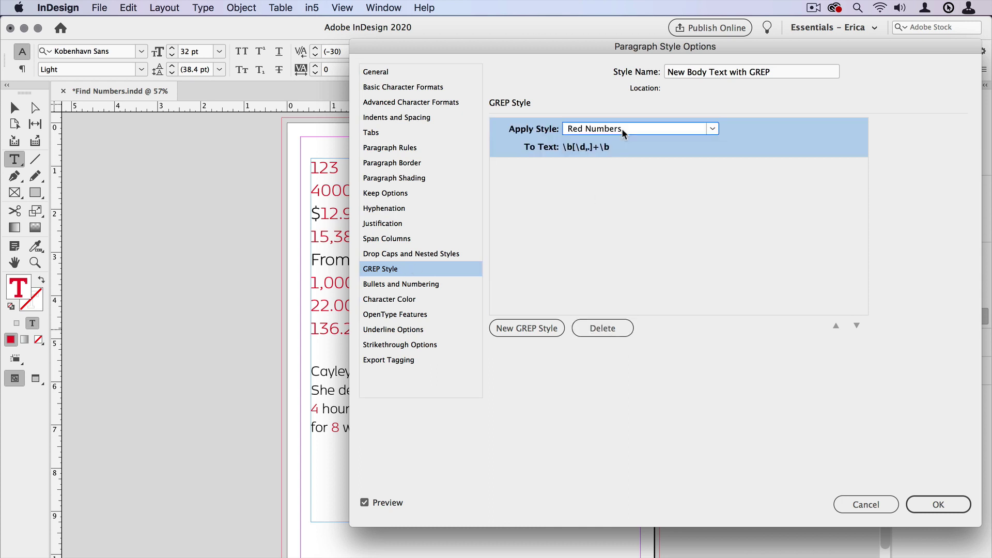
click(704, 129)
click(649, 144)
click(648, 149)
click(931, 502)
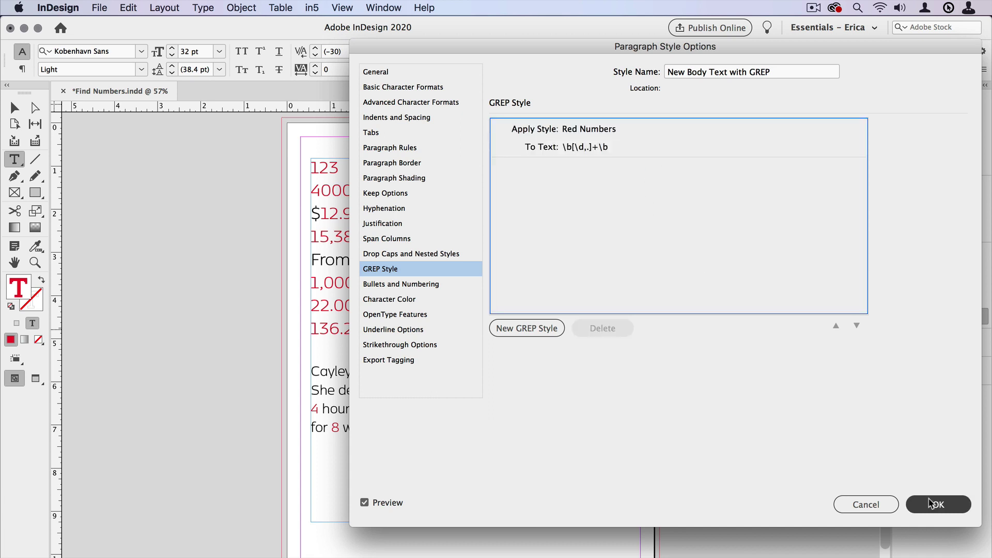